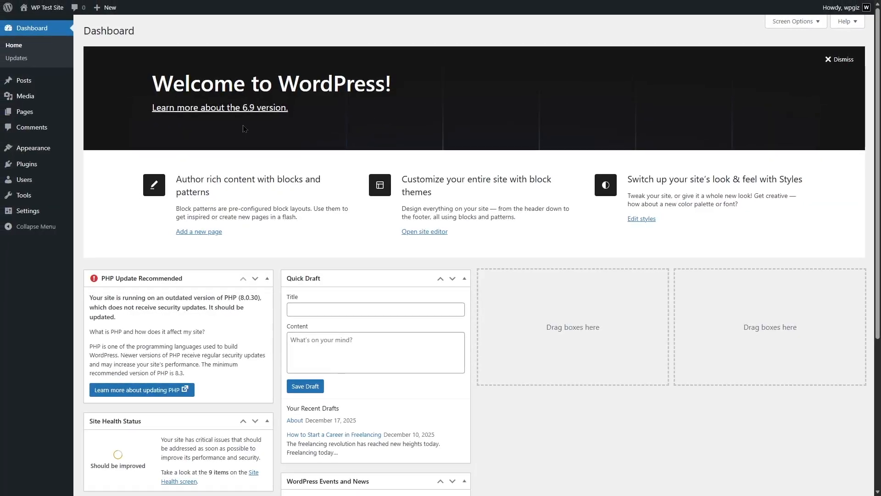
# Step: Find the Site Kit by Google plugin in the plugin directory, then install and activate it
pyautogui.moveTo(37, 168)
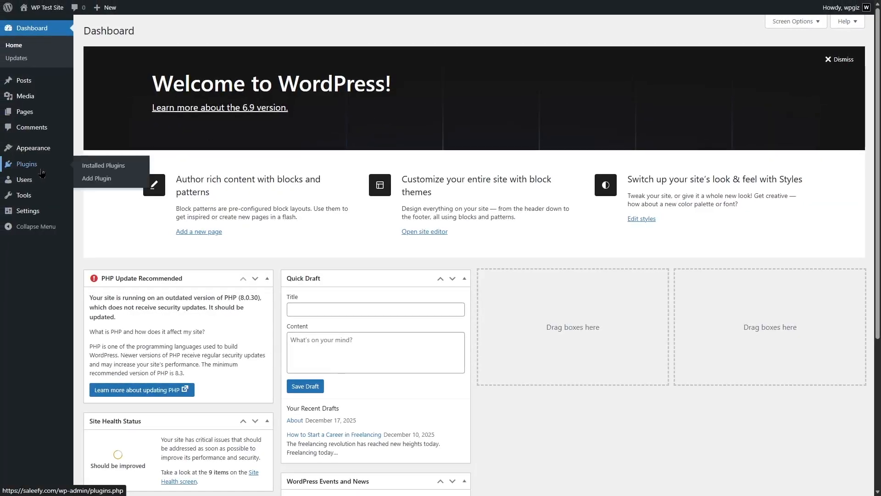
pyautogui.click(105, 183)
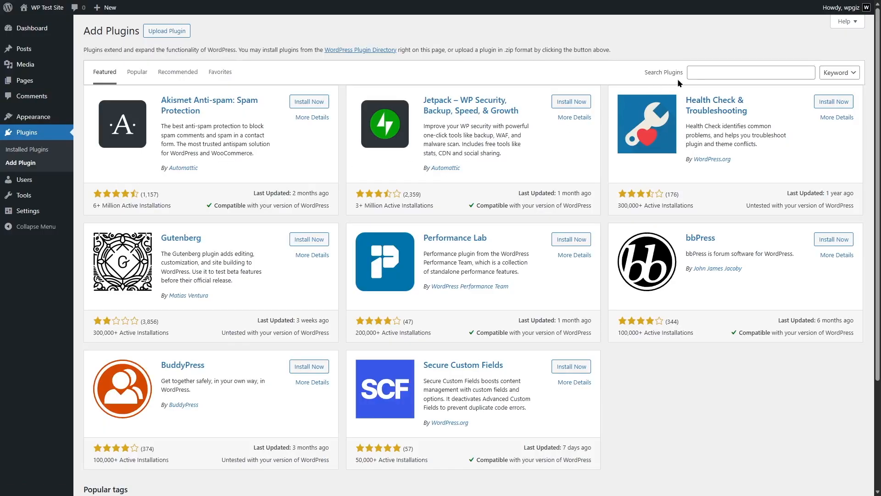
pyautogui.click(704, 72)
pyautogui.write('Site Kit')
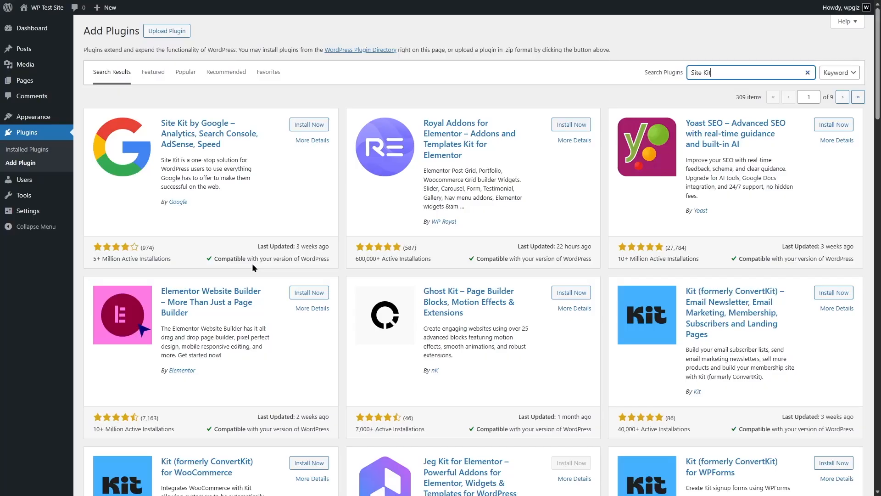
pyautogui.click(309, 127)
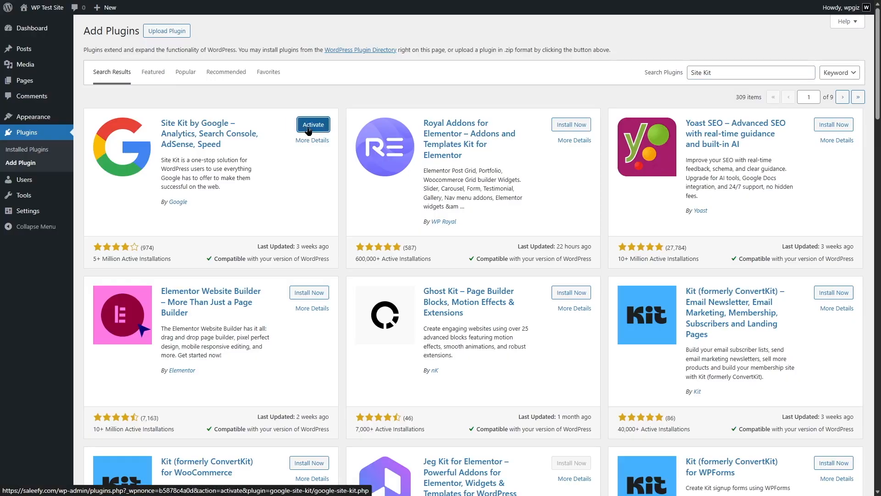
pyautogui.click(316, 132)
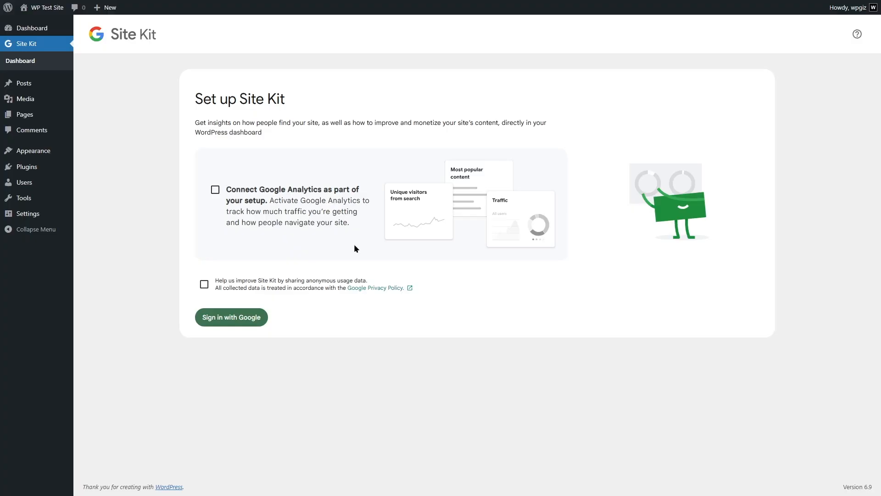
# Step: Start the Site Kit setup with Google Analytics connection included and sign in with the site owner's Google account
pyautogui.click(217, 190)
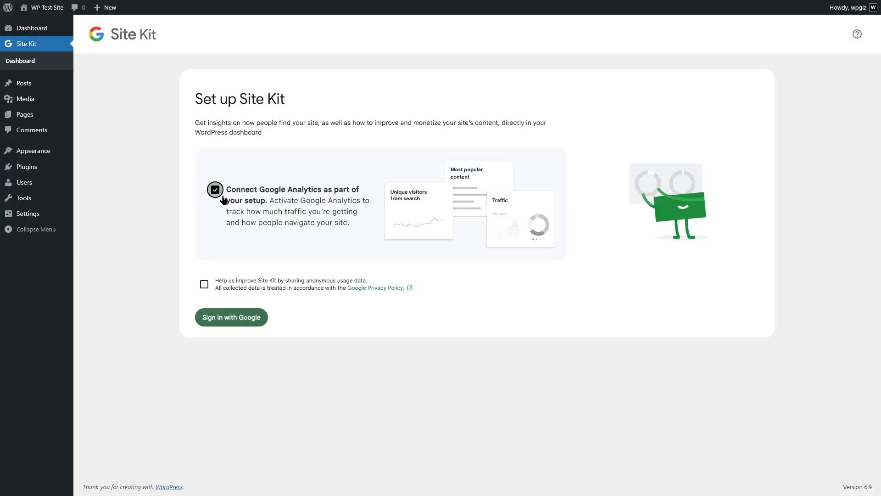
pyautogui.click(227, 321)
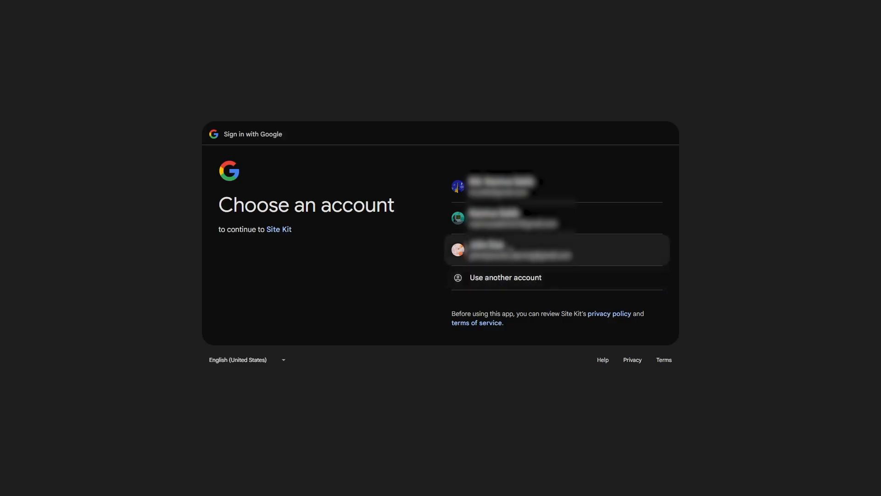
pyautogui.click(508, 250)
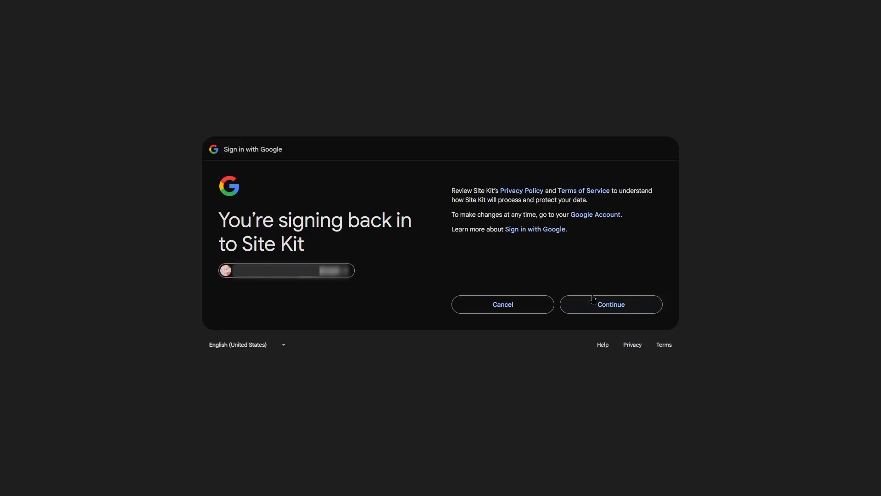
pyautogui.click(593, 300)
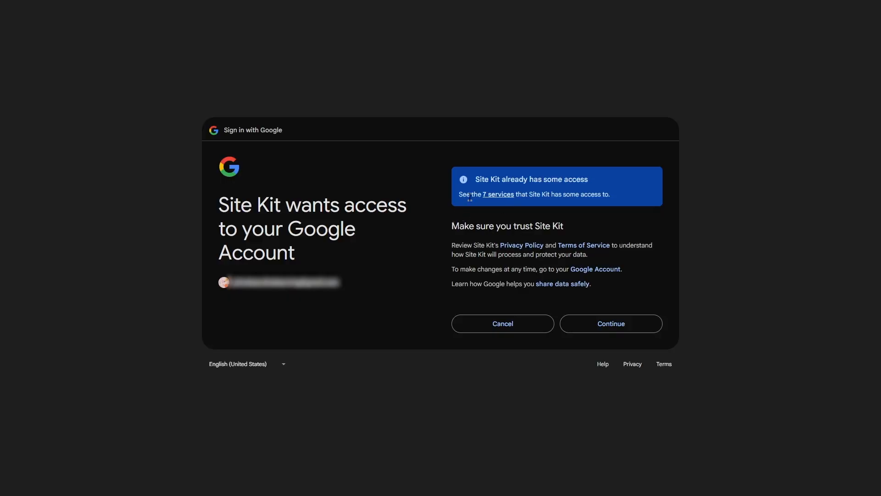
# Step: Review the services Site Kit has access to and approve its access to the Google account
pyautogui.click(497, 196)
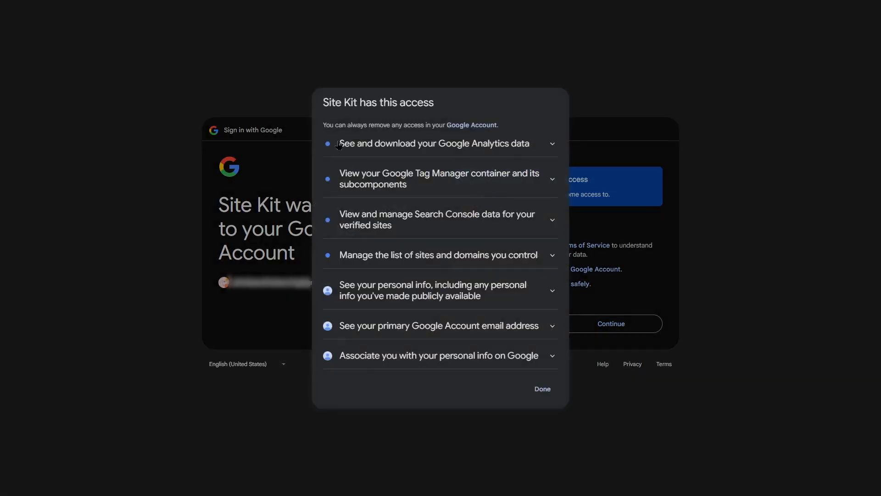
pyautogui.click(535, 150)
pyautogui.click(529, 98)
pyautogui.click(545, 392)
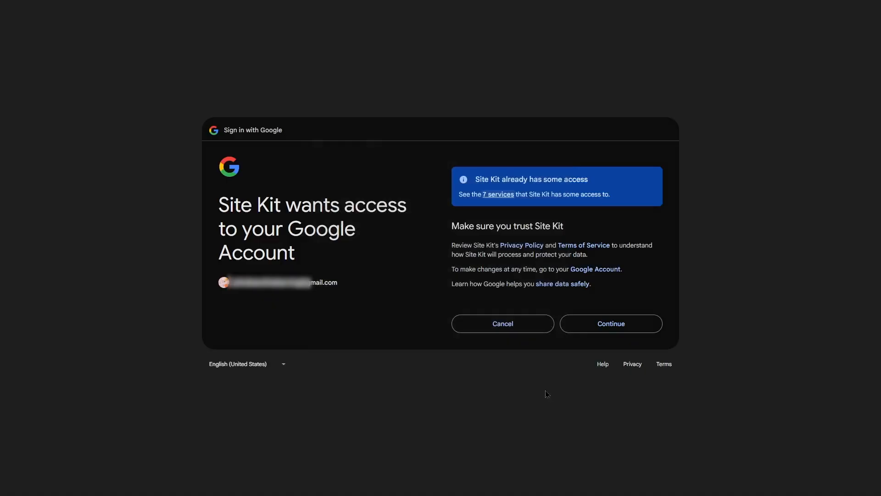
pyautogui.click(588, 331)
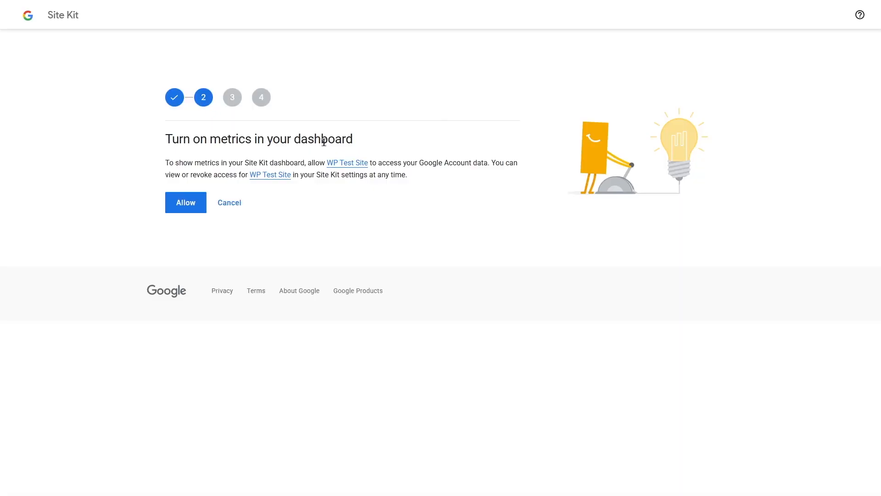
# Step: Allow metrics in the dashboard for WP Test Site and proceed through the Search Console and Google Analytics setup stages
pyautogui.click(187, 203)
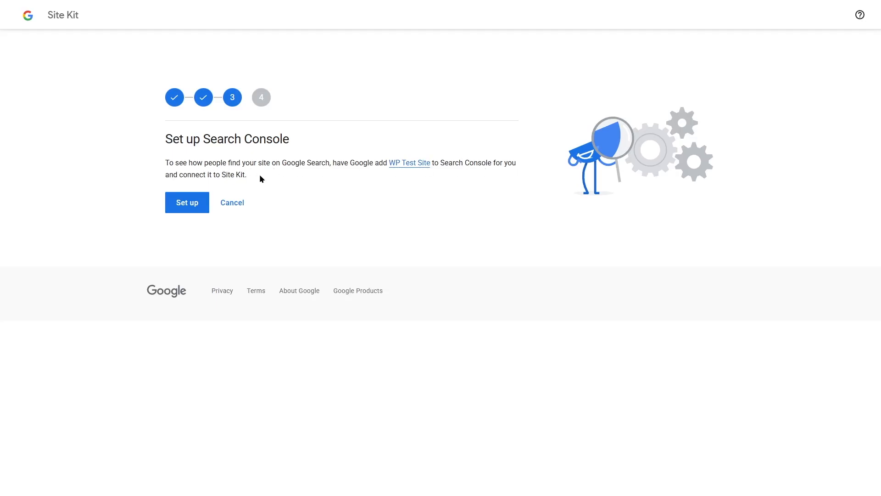
pyautogui.click(187, 205)
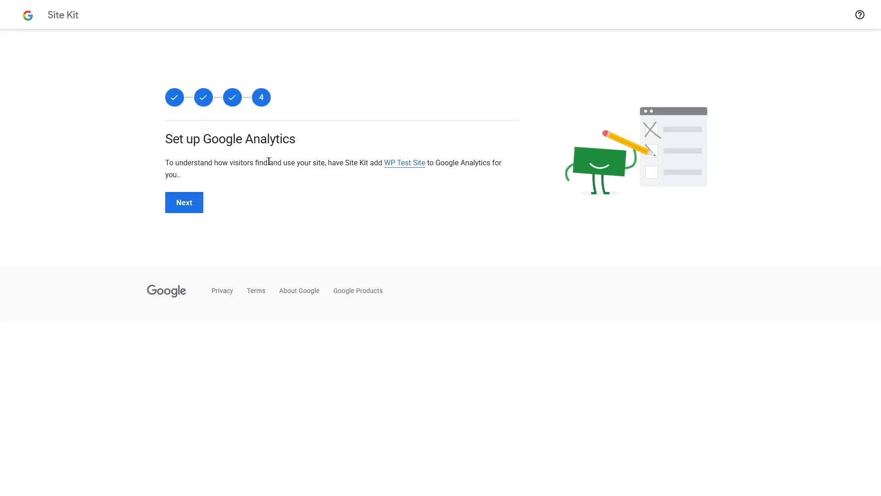
pyautogui.click(178, 208)
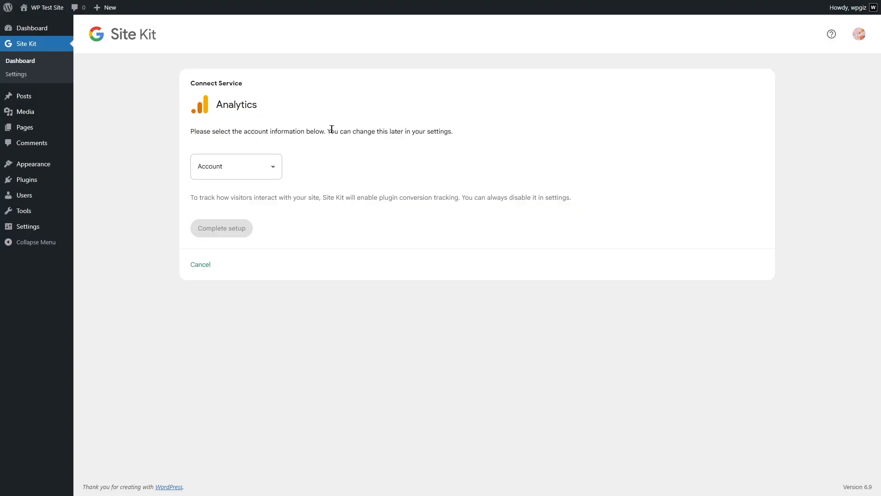
# Step: Connect Analytics to the Google Analytics Service account with a new property and a new web data stream
pyautogui.click(260, 171)
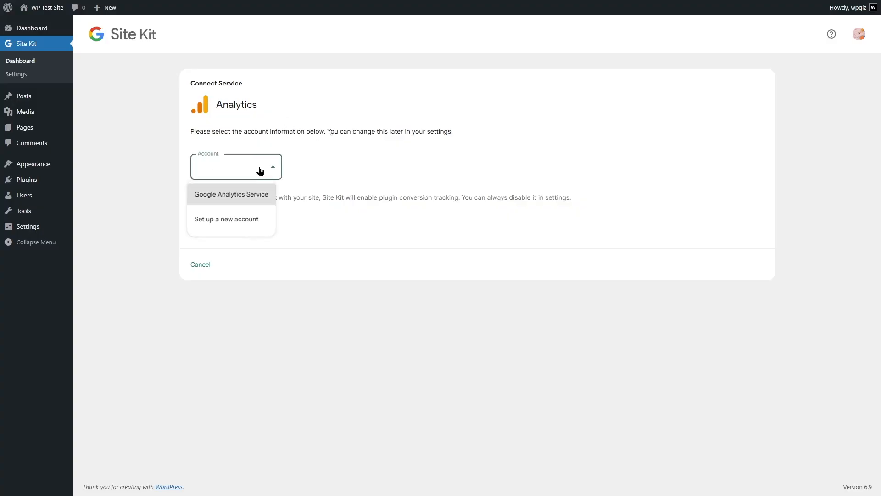
pyautogui.click(244, 196)
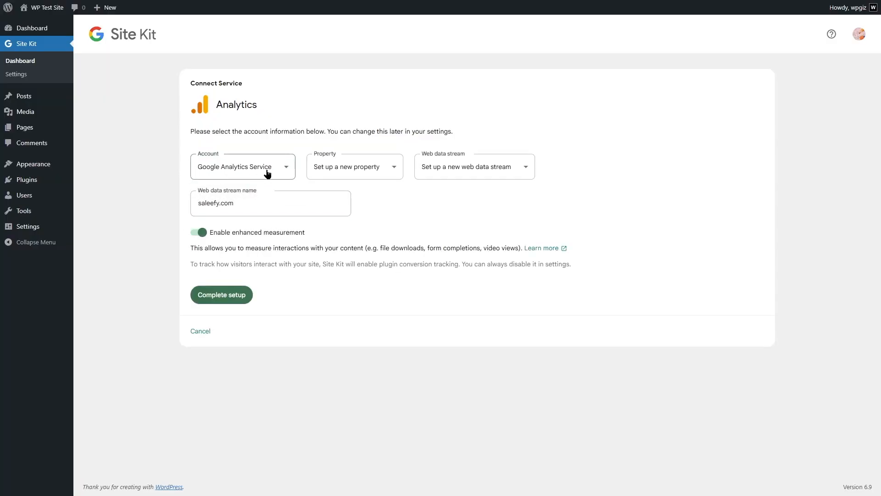
pyautogui.click(352, 173)
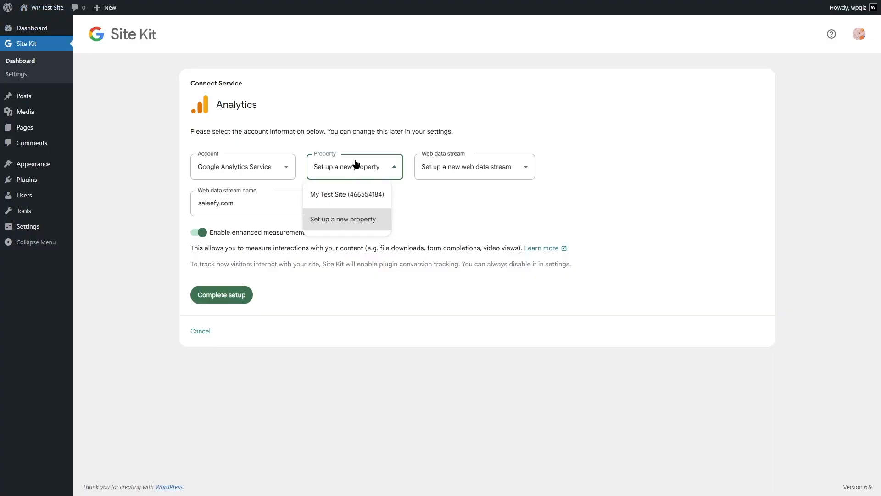
pyautogui.click(323, 221)
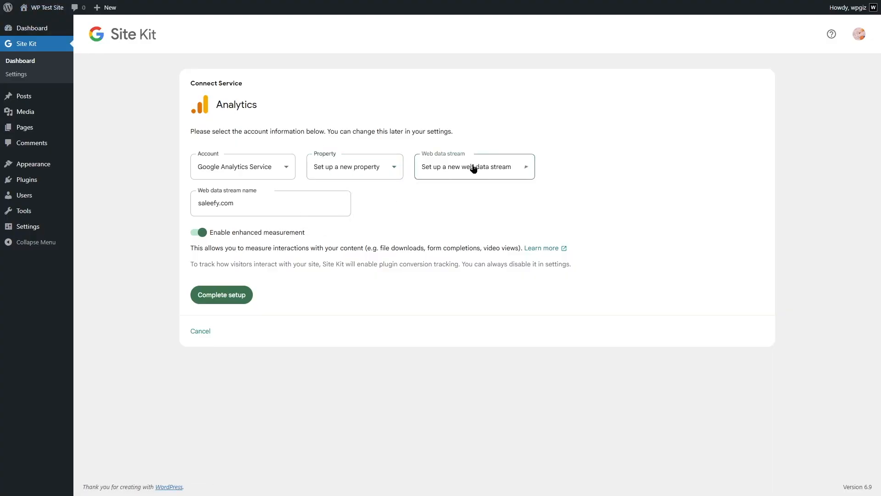
pyautogui.click(461, 177)
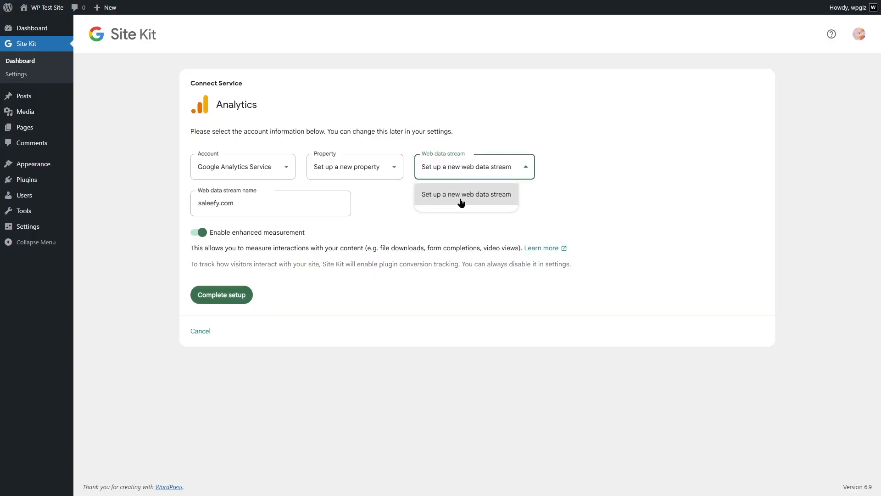
pyautogui.click(505, 200)
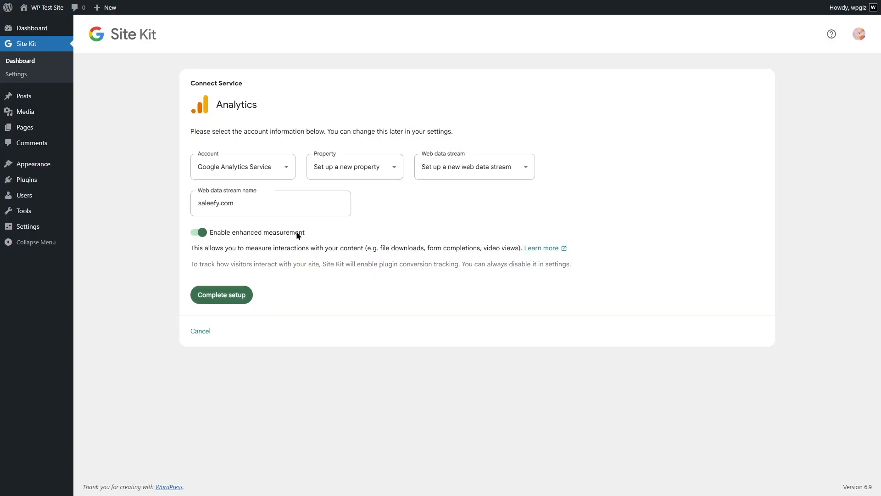
# Step: Complete the Analytics setup, granting Site Kit the additional Google permission to create the new property
pyautogui.click(236, 304)
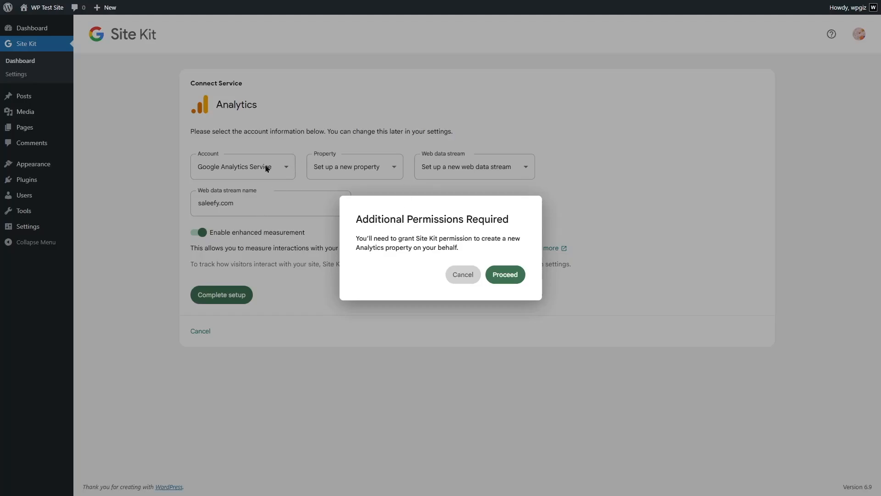
pyautogui.click(508, 277)
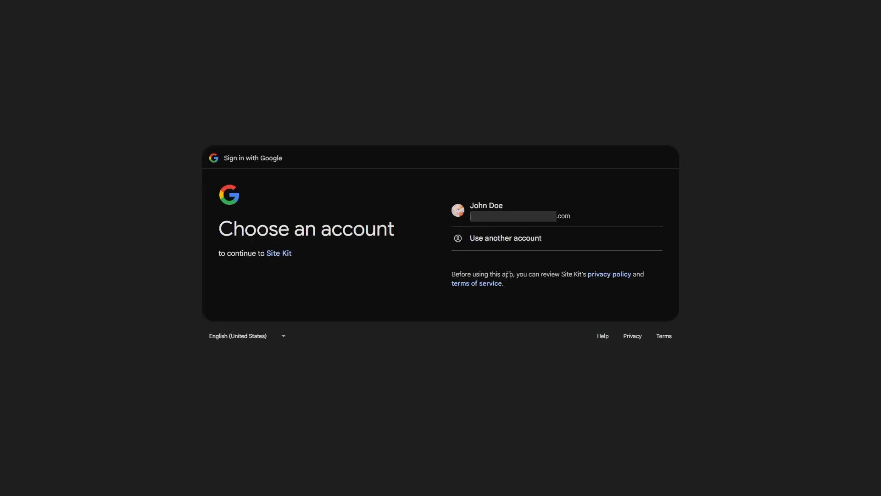
pyautogui.click(498, 224)
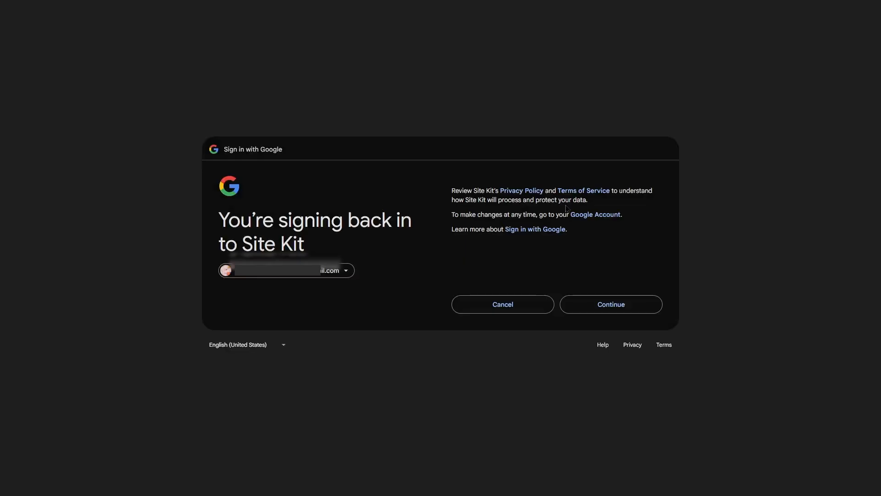
pyautogui.click(598, 307)
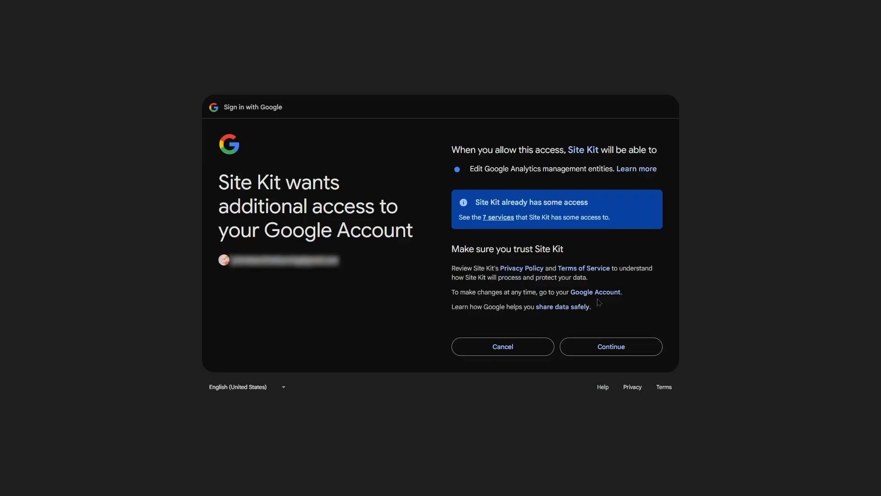
pyautogui.click(599, 347)
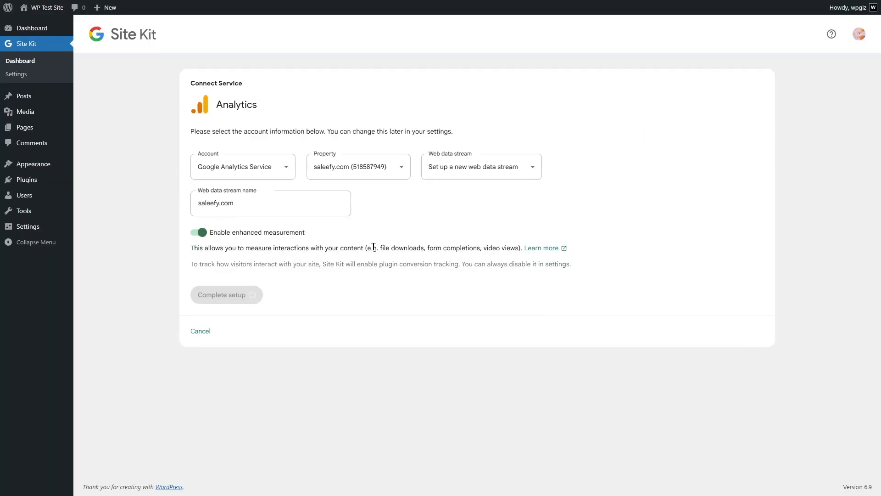
pyautogui.click(367, 167)
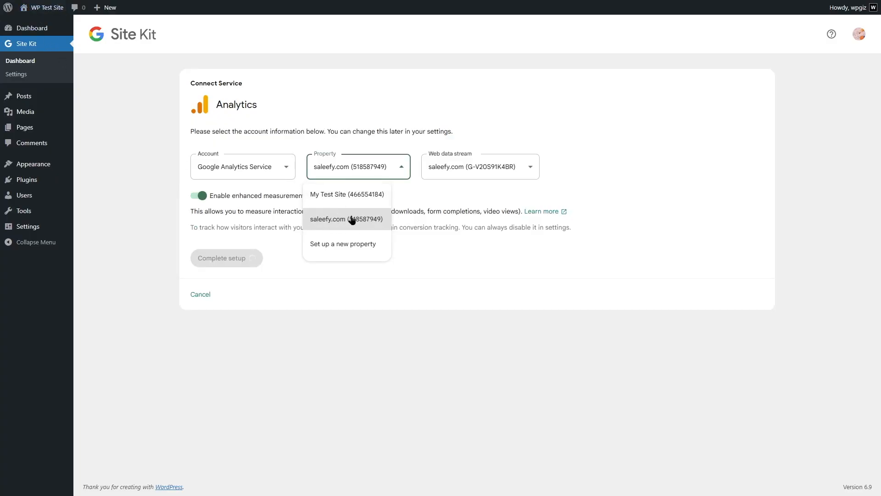
pyautogui.click(457, 210)
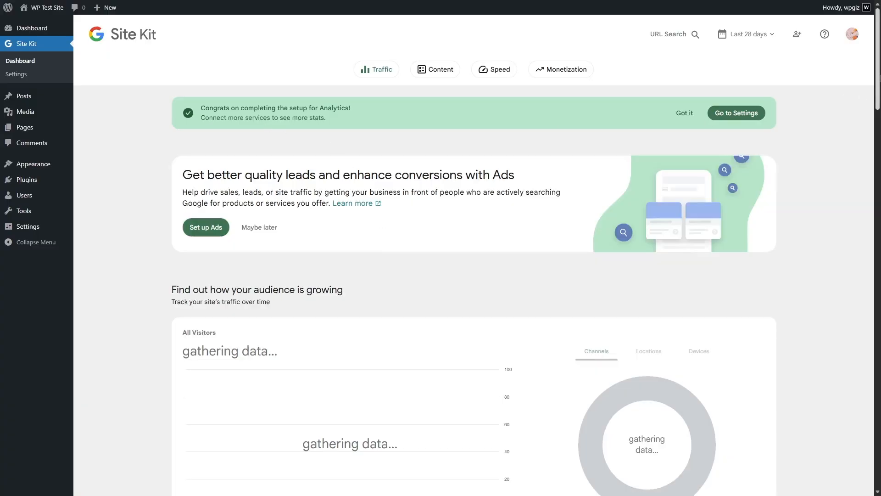
# Step: Examine the Site Kit dashboard's audience, search traffic, content, visitor experience and AdSense sections
pyautogui.scroll(-3, 868, 93)
pyautogui.scroll(-1, 879, 105)
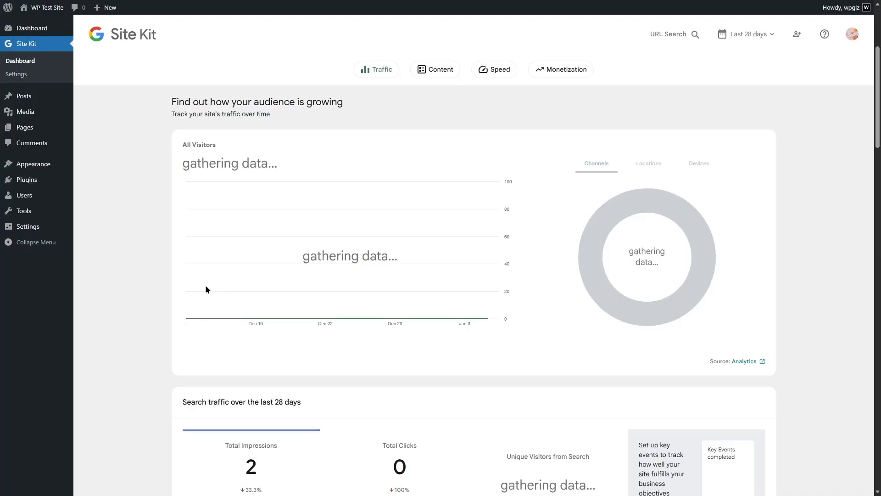
pyautogui.moveTo(880, 123); pyautogui.dragTo(879, 179)
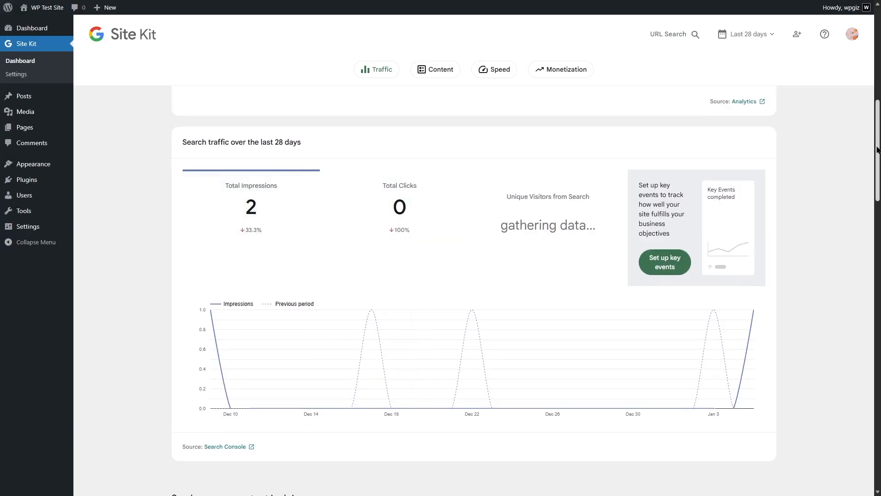
pyautogui.moveTo(878, 144); pyautogui.dragTo(878, 221)
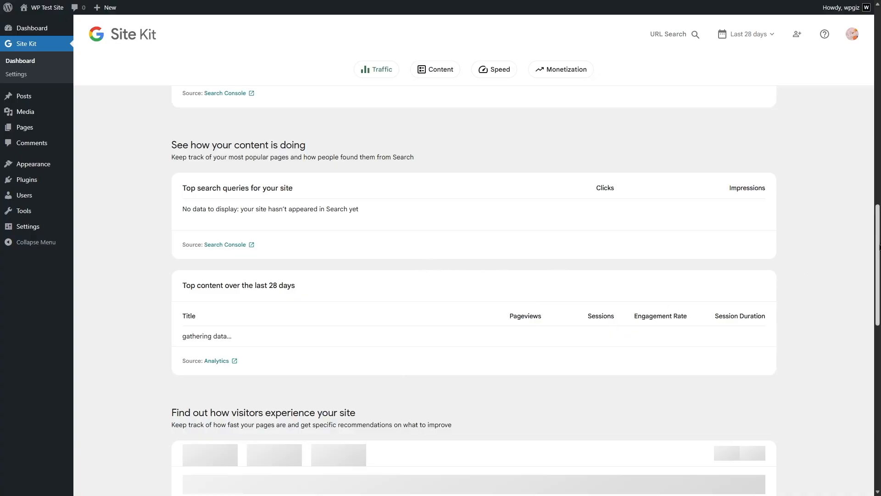
pyautogui.scroll(-6, 879, 226)
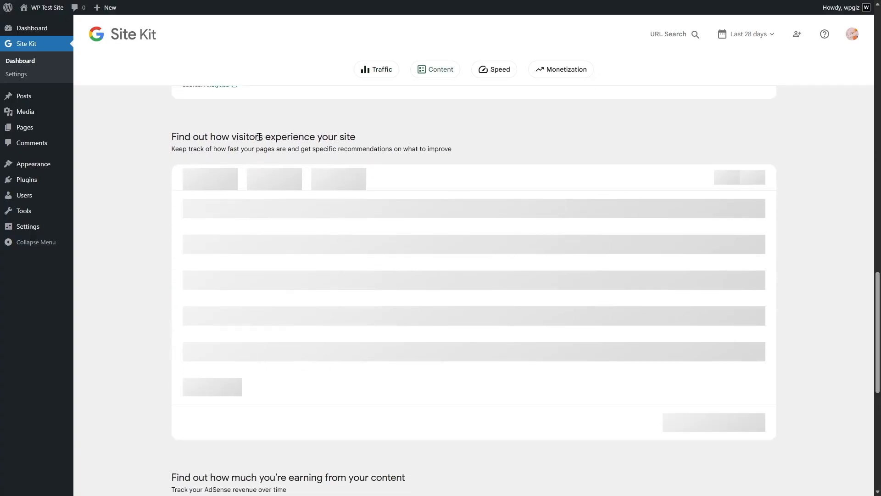
pyautogui.scroll(-6, 879, 347)
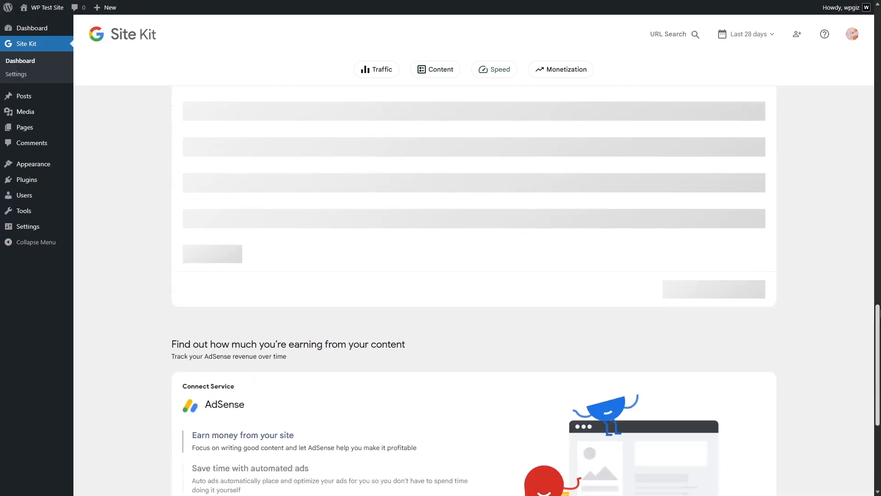
pyautogui.scroll(-1, 878, 349)
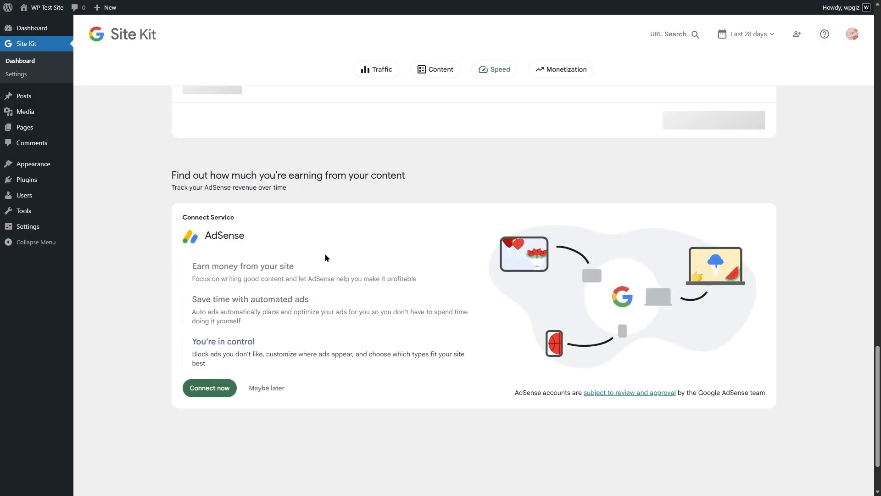
# Step: View the Traffic section and the Content section of the Site Kit dashboard
pyautogui.moveTo(880, 375); pyautogui.dragTo(878, 44)
pyautogui.click(397, 71)
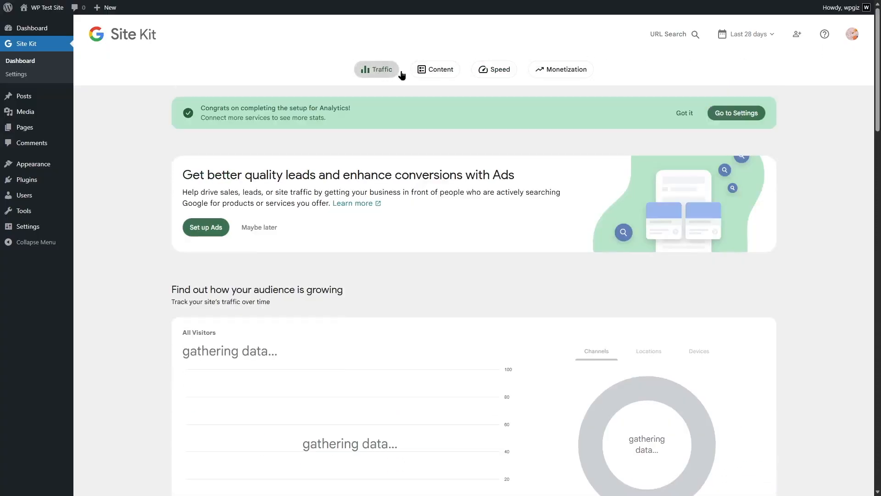
pyautogui.click(431, 72)
# Step: Compare the In the Lab speed results for desktop and mobile in the dashboard's Speed section
pyautogui.click(493, 69)
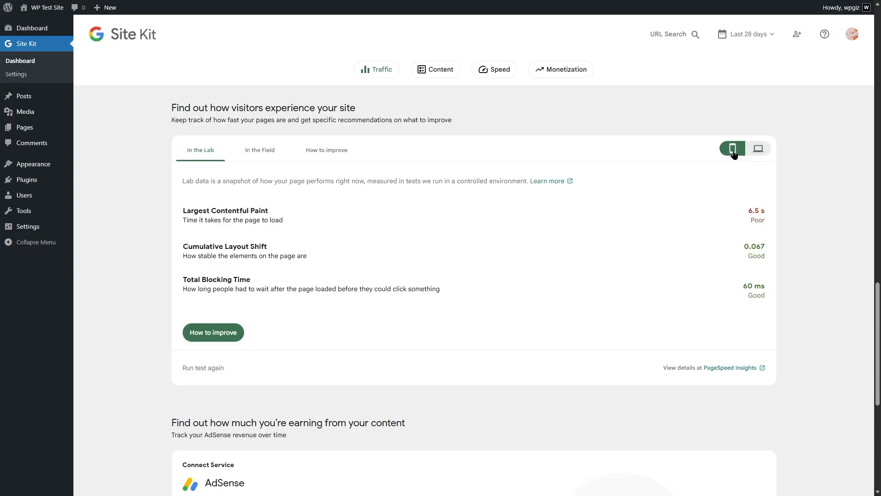
pyautogui.click(760, 149)
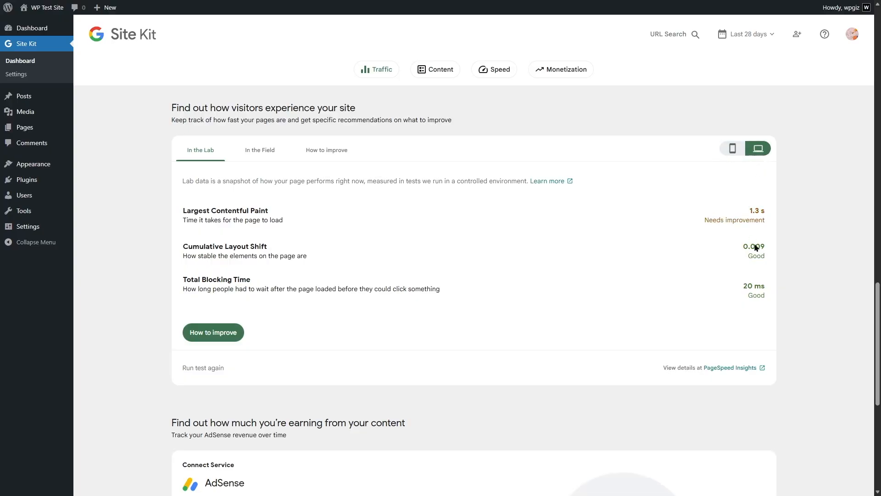
pyautogui.click(729, 150)
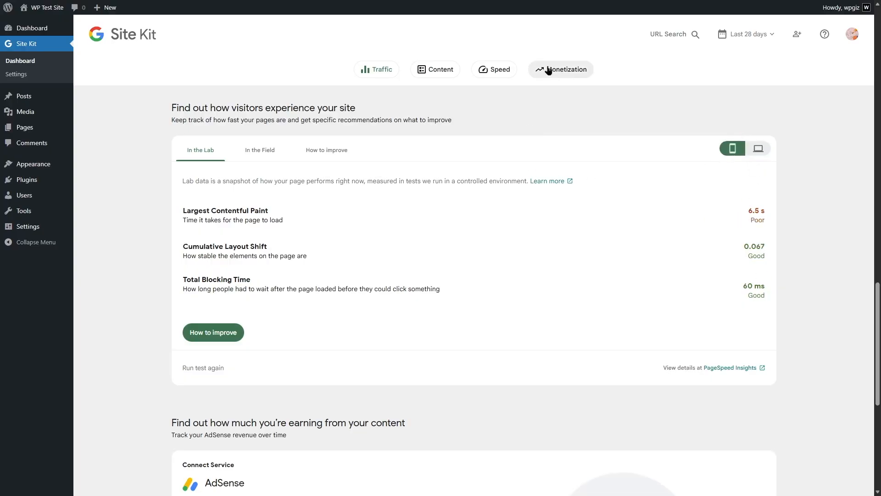
# Step: View the AdSense offer in the Monetization section and return to the Traffic section
pyautogui.click(533, 72)
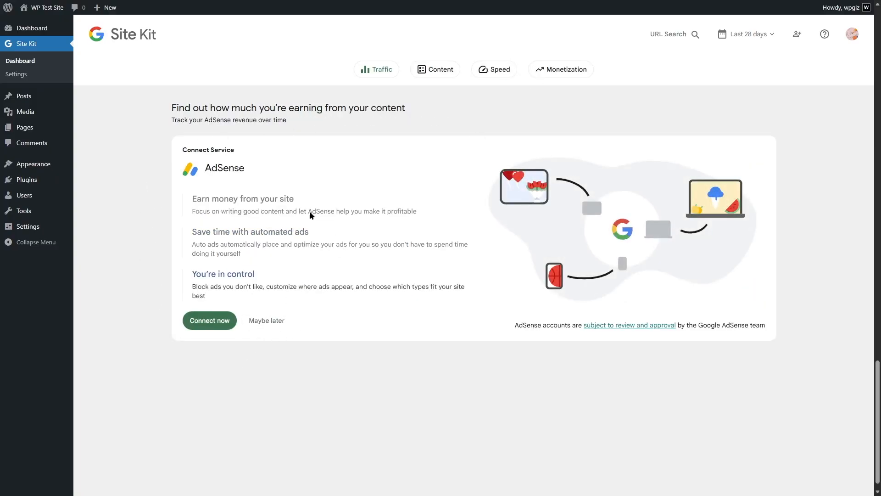
pyautogui.click(367, 71)
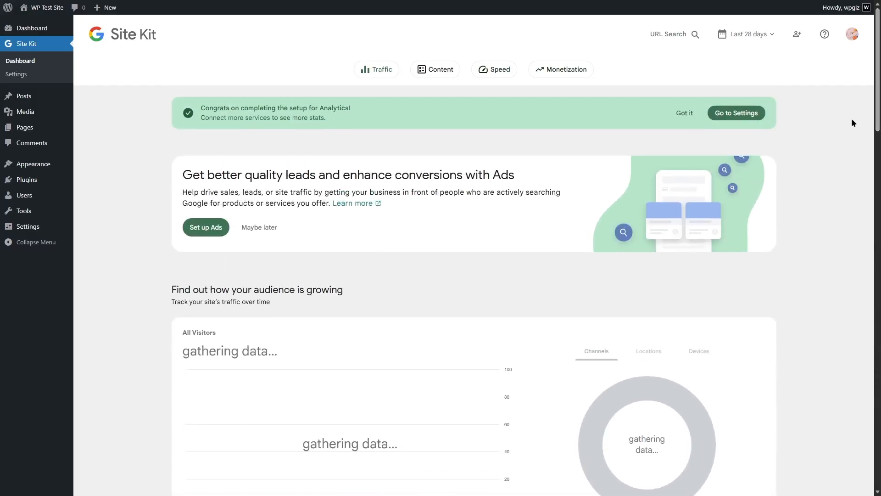
# Step: Open the Site Kit settings and review the additional services, the admin settings and the connected services
pyautogui.click(751, 118)
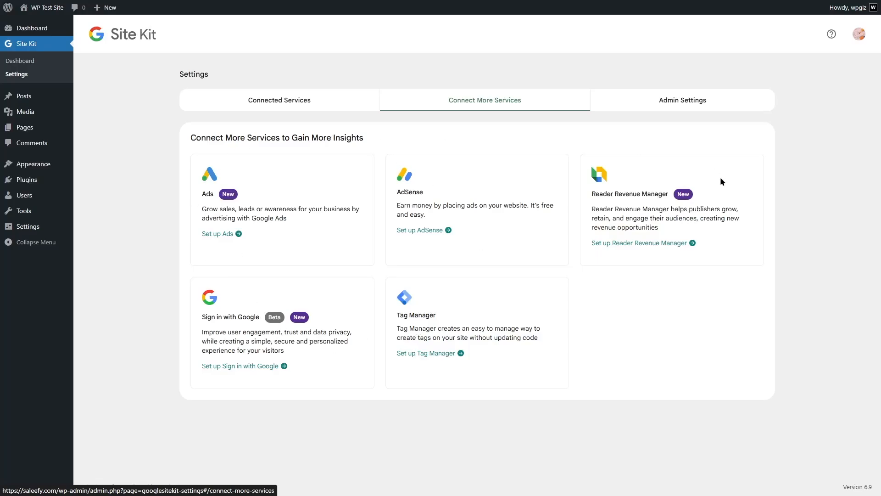
pyautogui.click(654, 105)
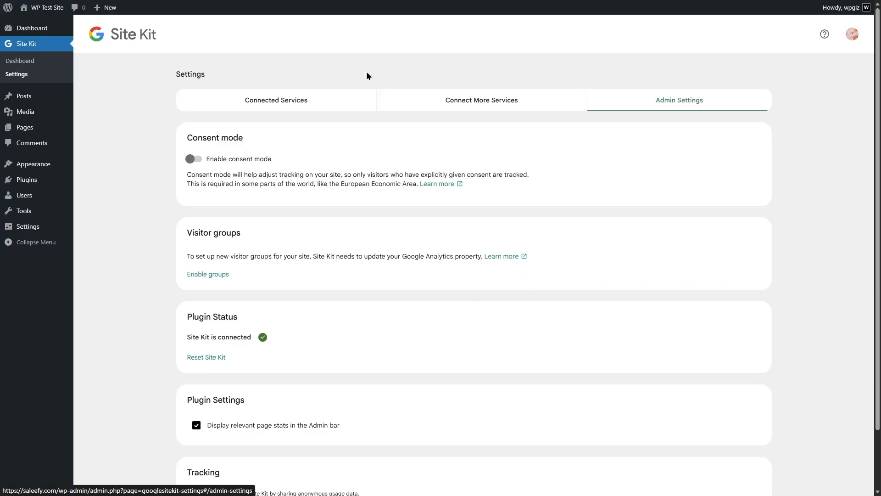
pyautogui.click(292, 104)
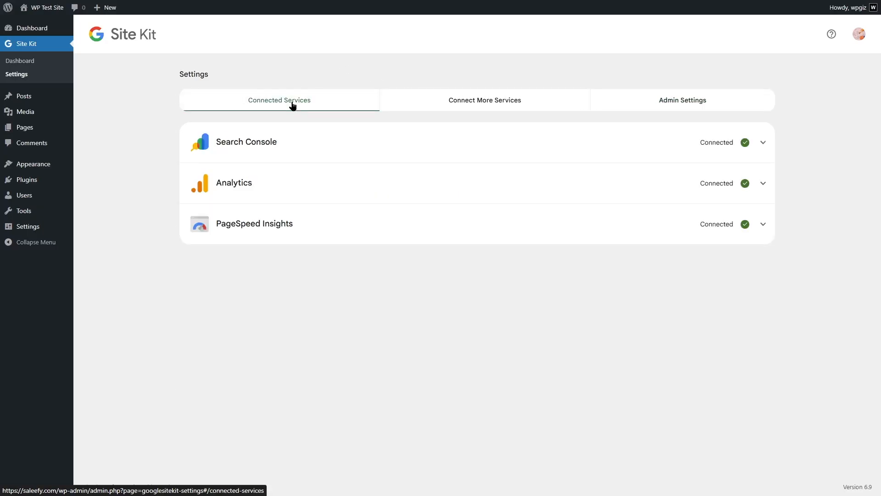